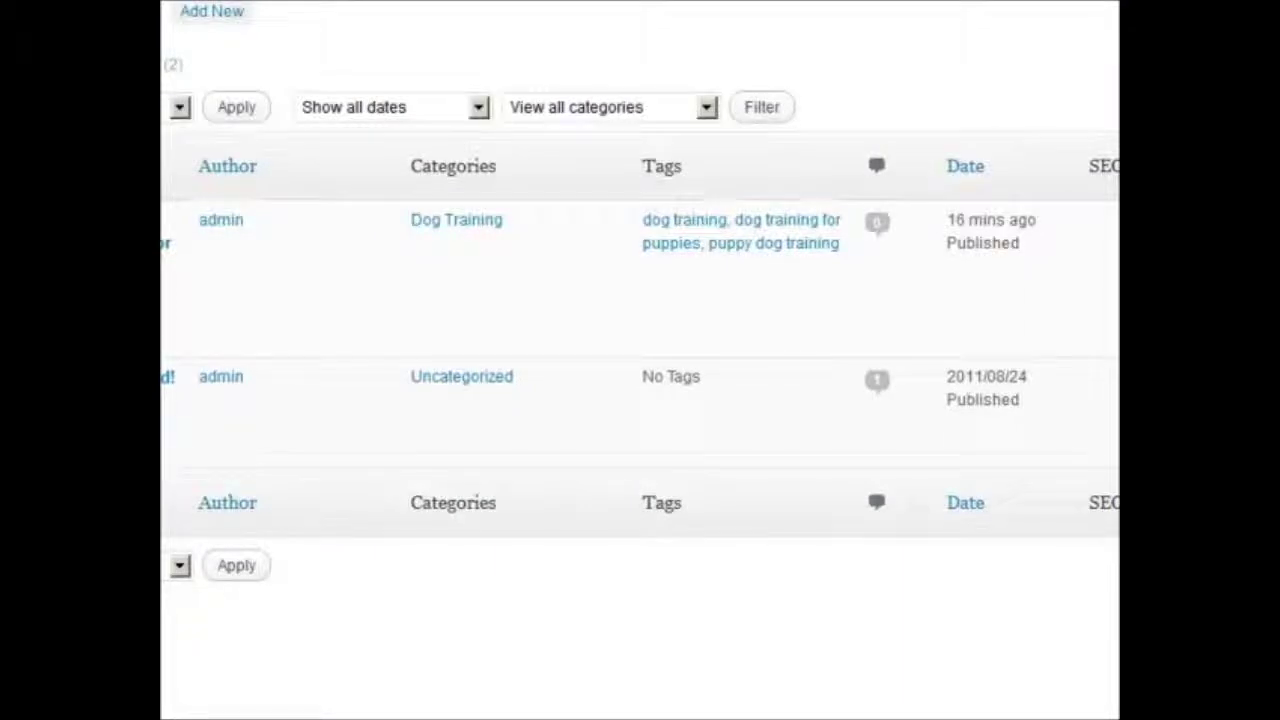
# Go to the dashboard, then to the All Posts list
pyautogui.click(230, 58)
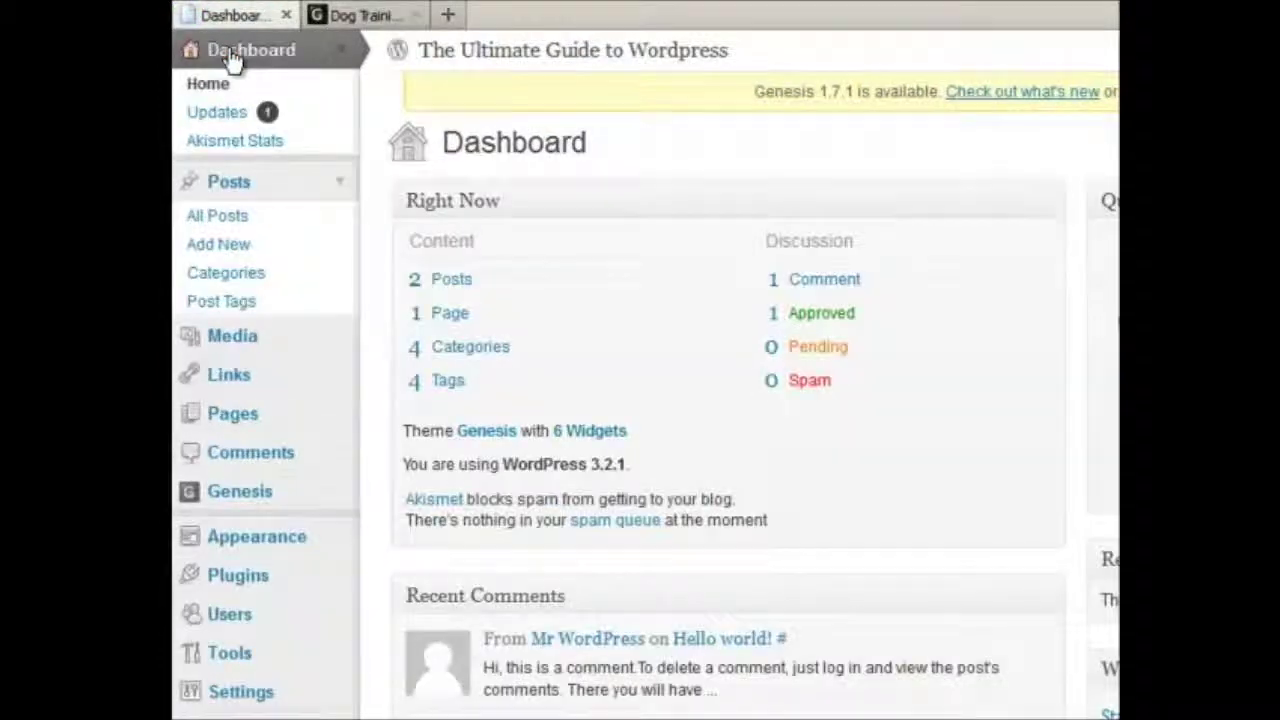
pyautogui.click(216, 227)
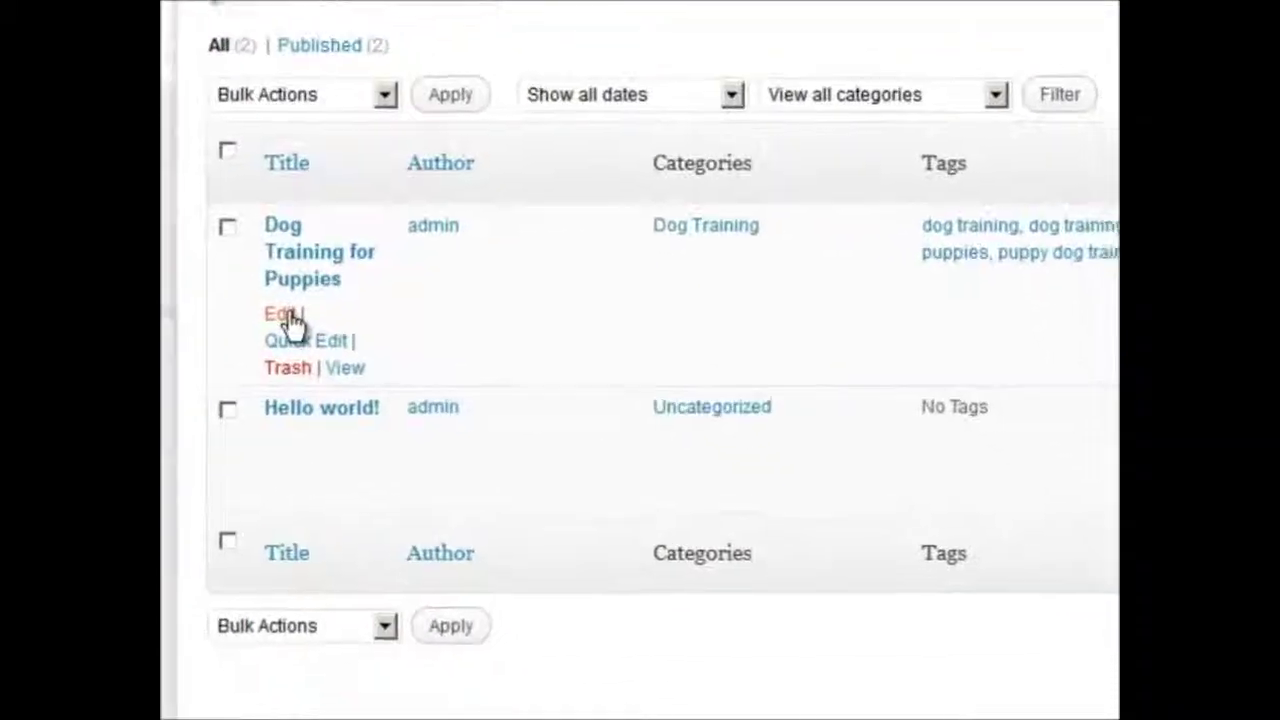
# In Dog Training for Puppies, change the line to 'Here's bold italics', formatted bold and italic
pyautogui.click(278, 312)
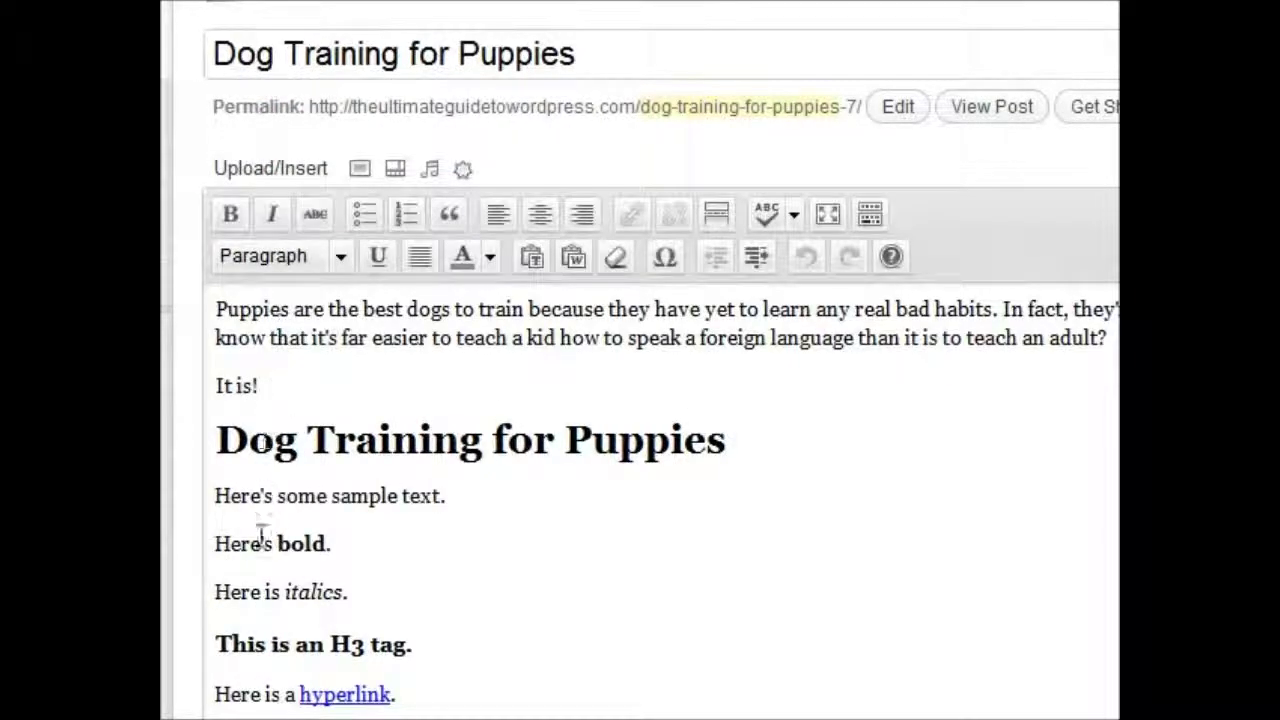
pyautogui.press('BackSpace')
pyautogui.write('italics')
pyautogui.doubleClick(364, 543)
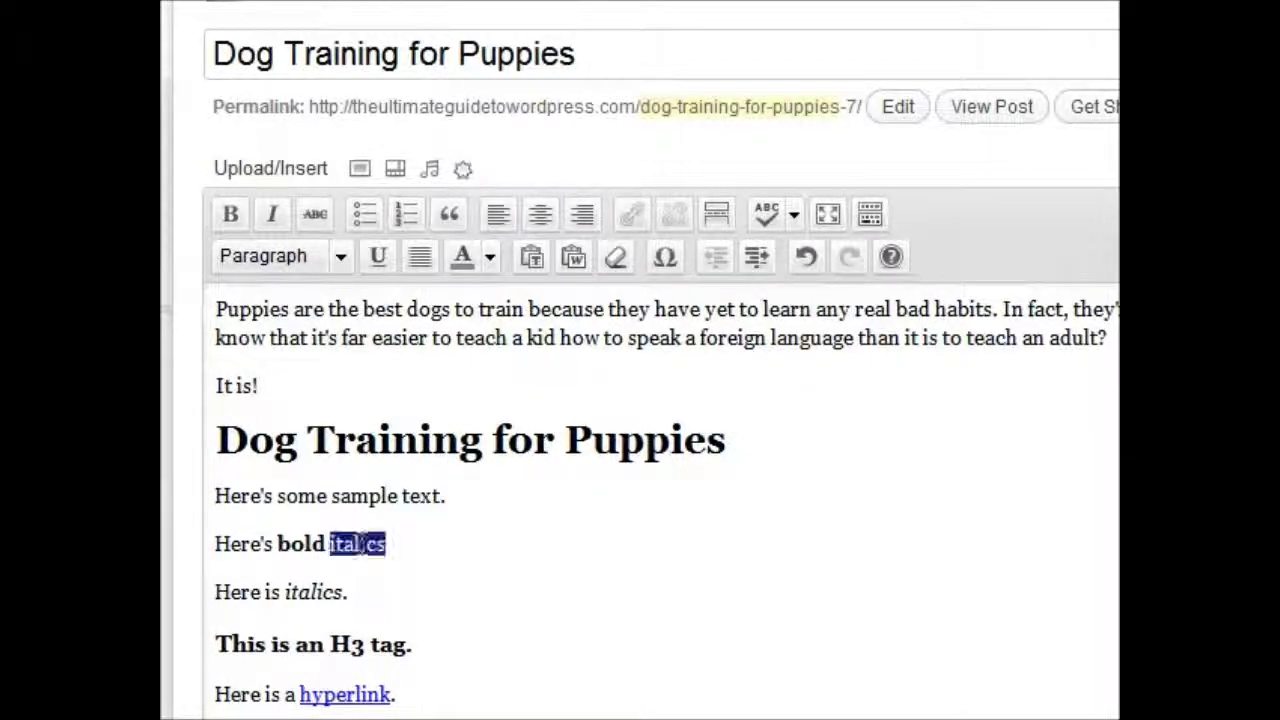
pyautogui.hotkey('ctrl', 'shift', 'Left')
pyautogui.hotkey('ctrl', 'b')
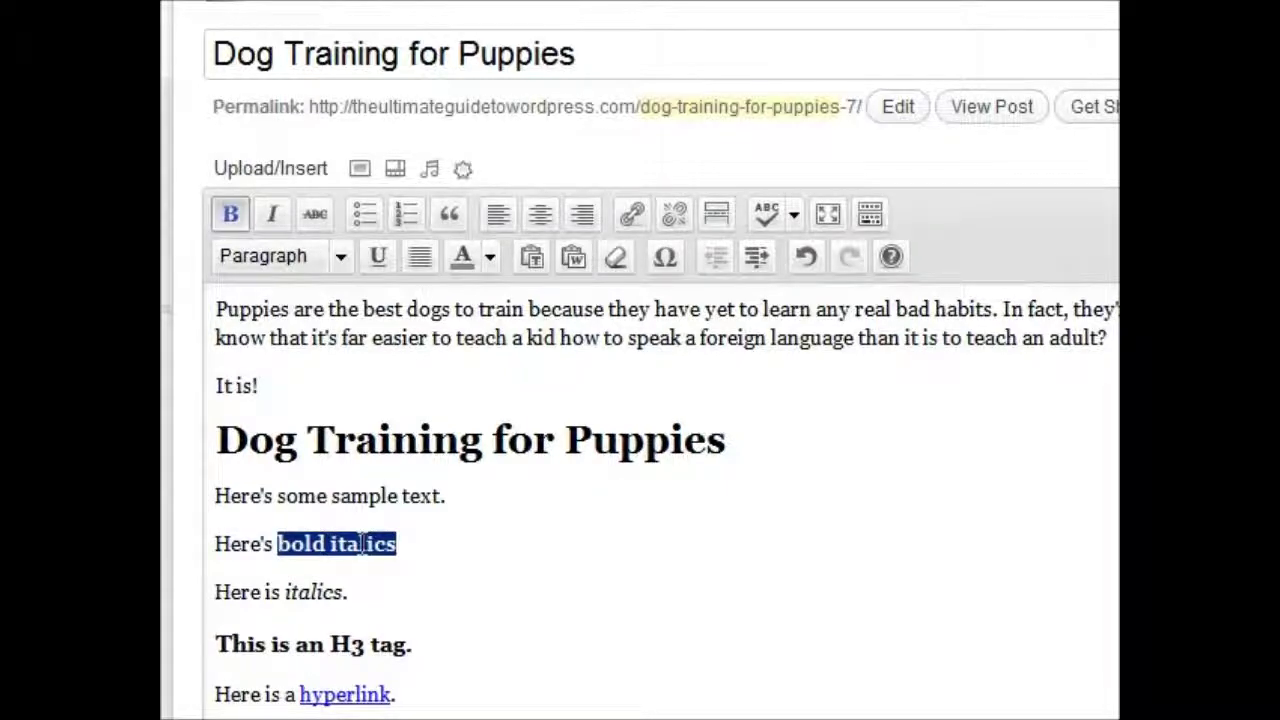
pyautogui.hotkey('ctrl', 'i')
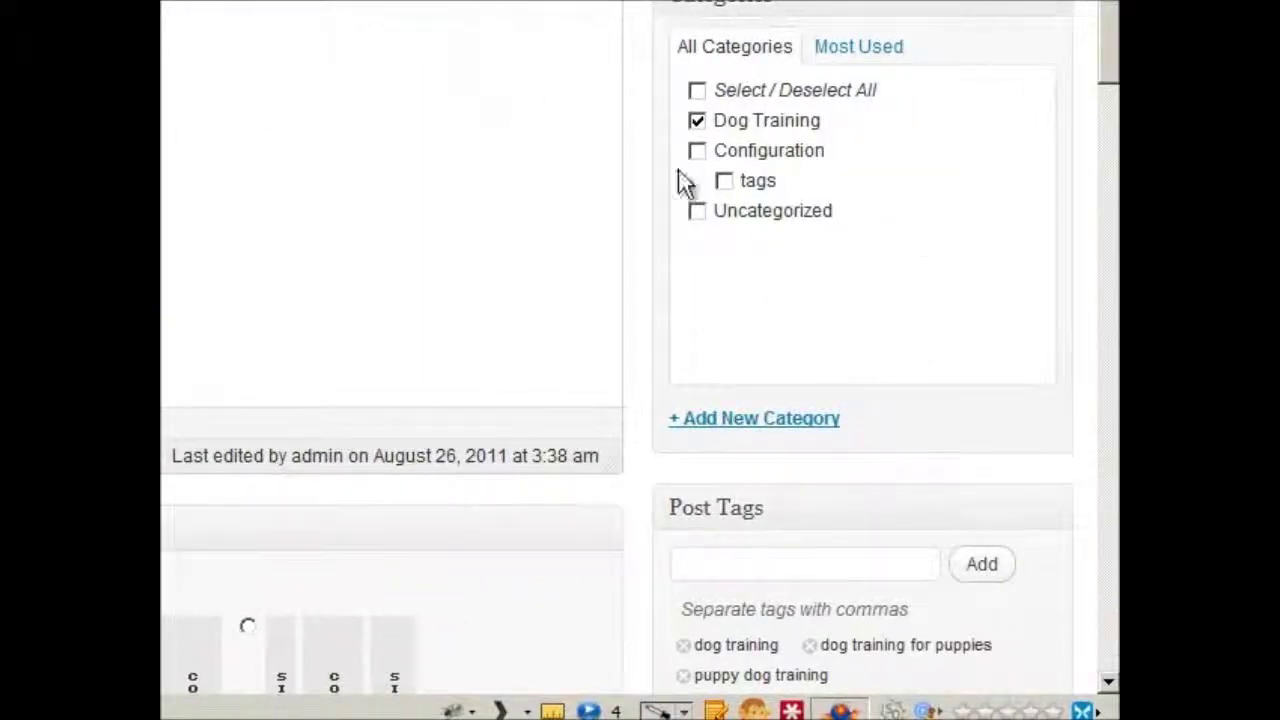
# Reset the post's categories so only Dog Training is ticked
pyautogui.click(697, 151)
pyautogui.click(697, 91)
pyautogui.click(697, 91)
pyautogui.click(698, 121)
pyautogui.click(697, 151)
pyautogui.click(723, 181)
pyautogui.click(697, 211)
pyautogui.click(697, 91)
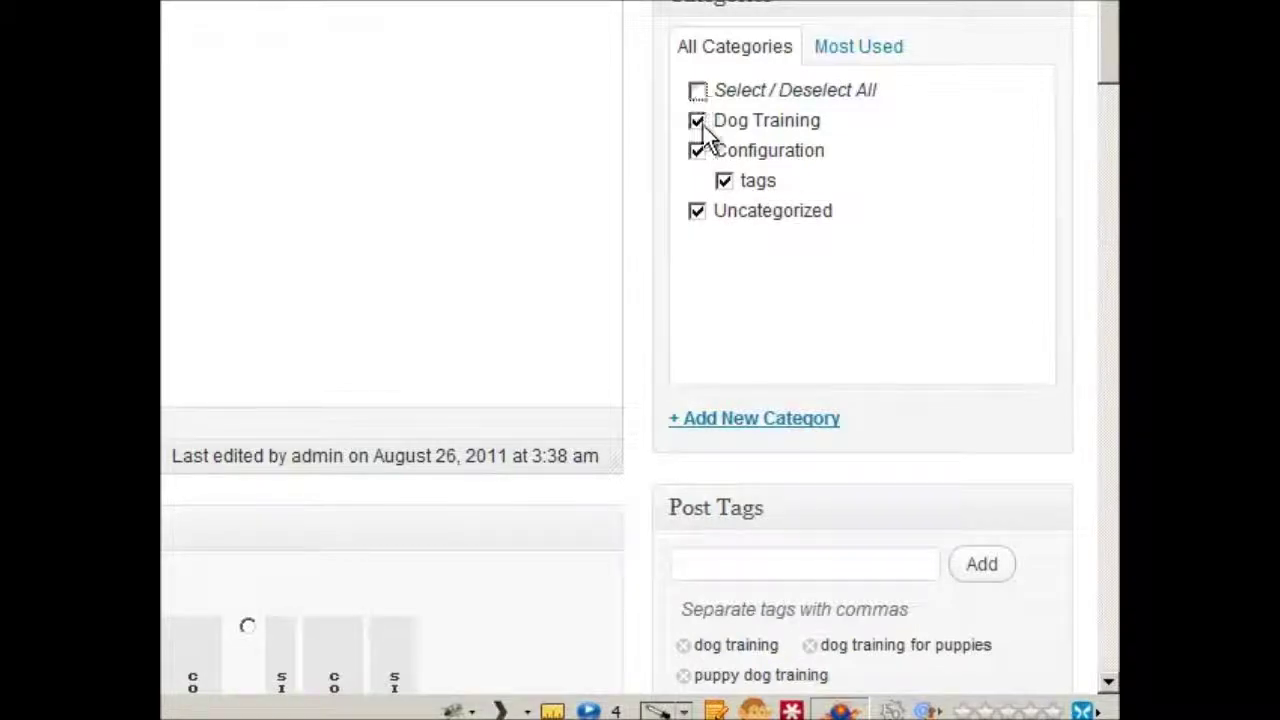
pyautogui.click(698, 121)
pyautogui.click(724, 182)
pyautogui.click(697, 211)
pyautogui.click(698, 121)
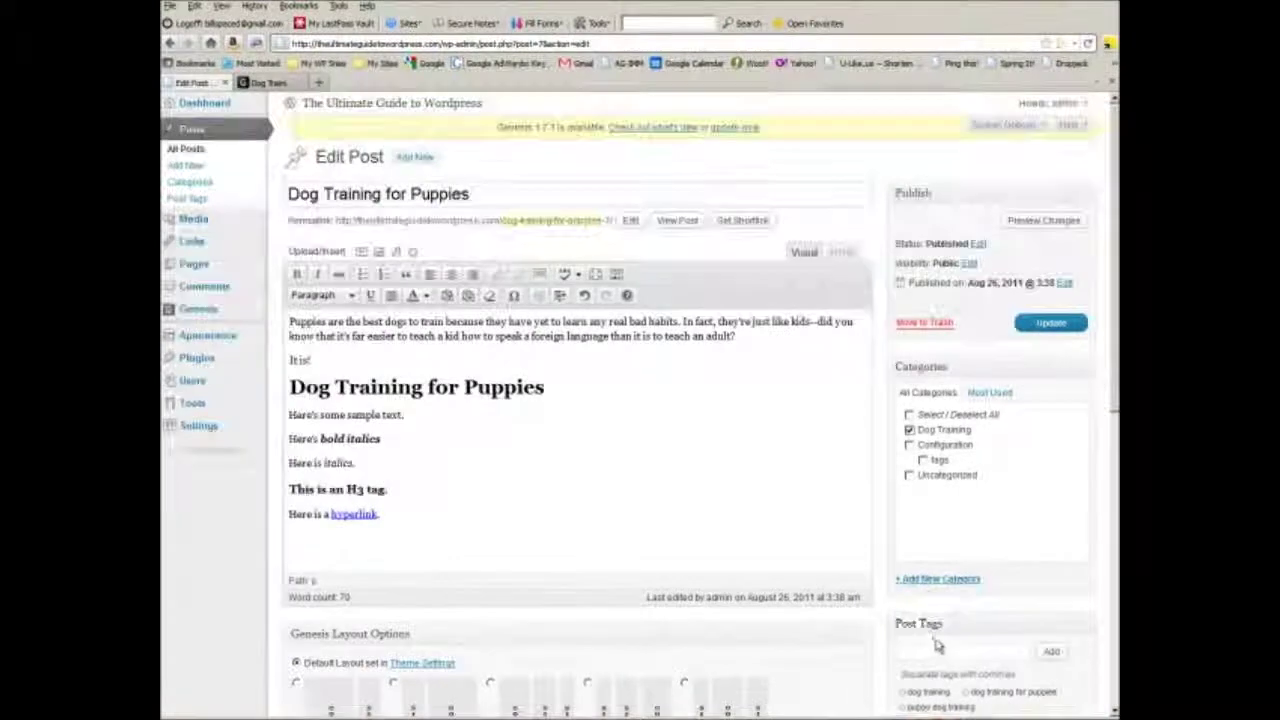
# Replace the 'puppy dog training' tag with 'puppy training'
pyautogui.scroll(-3, 937, 645)
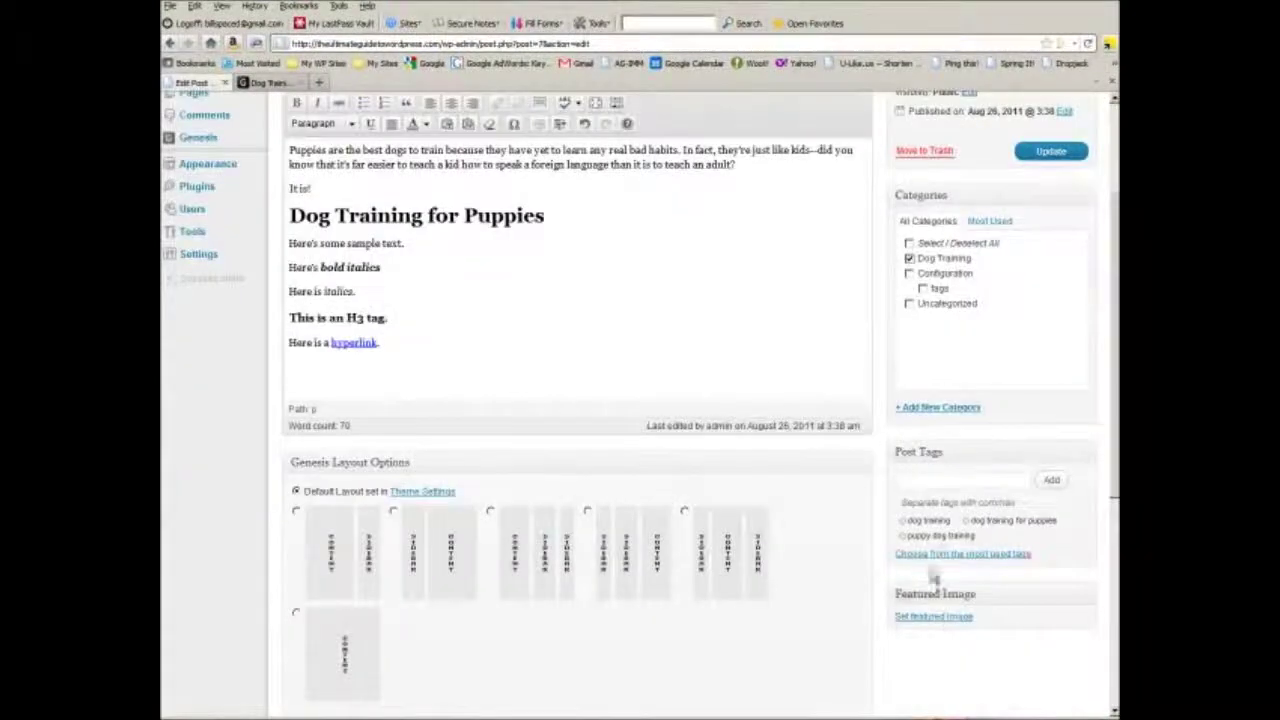
pyautogui.click(902, 537)
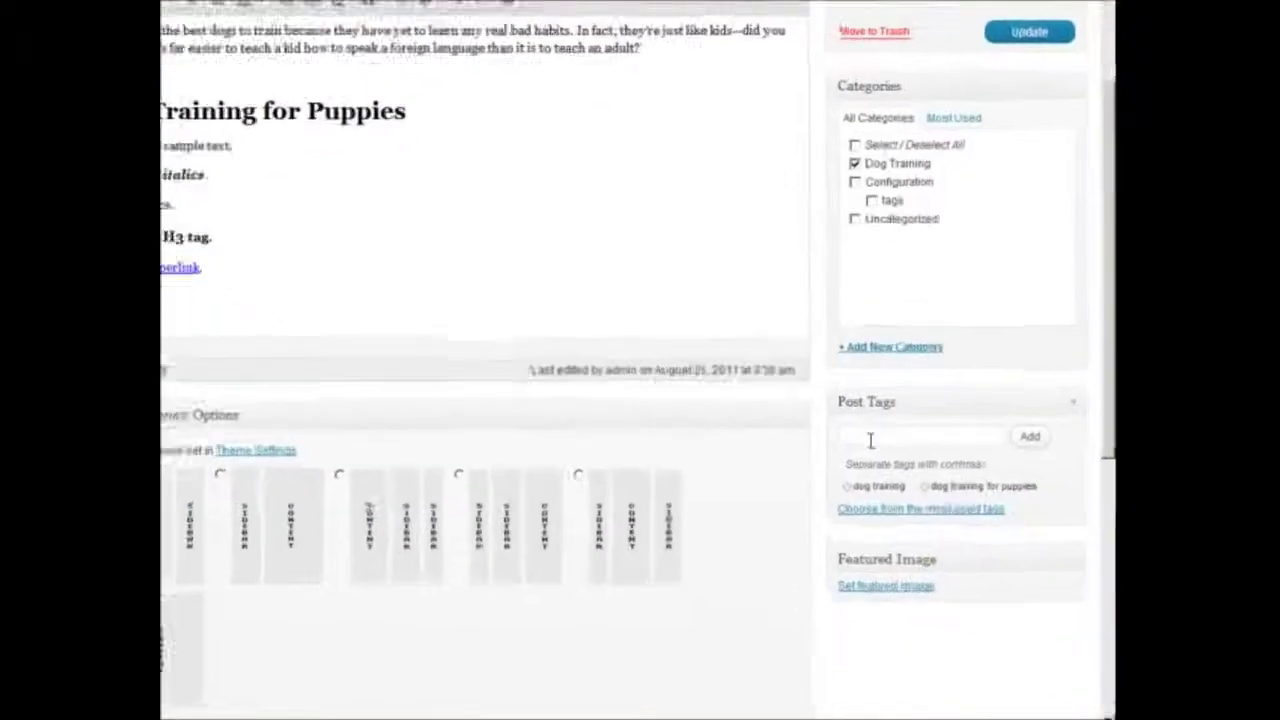
pyautogui.click(870, 439)
pyautogui.write('puppy trainning')
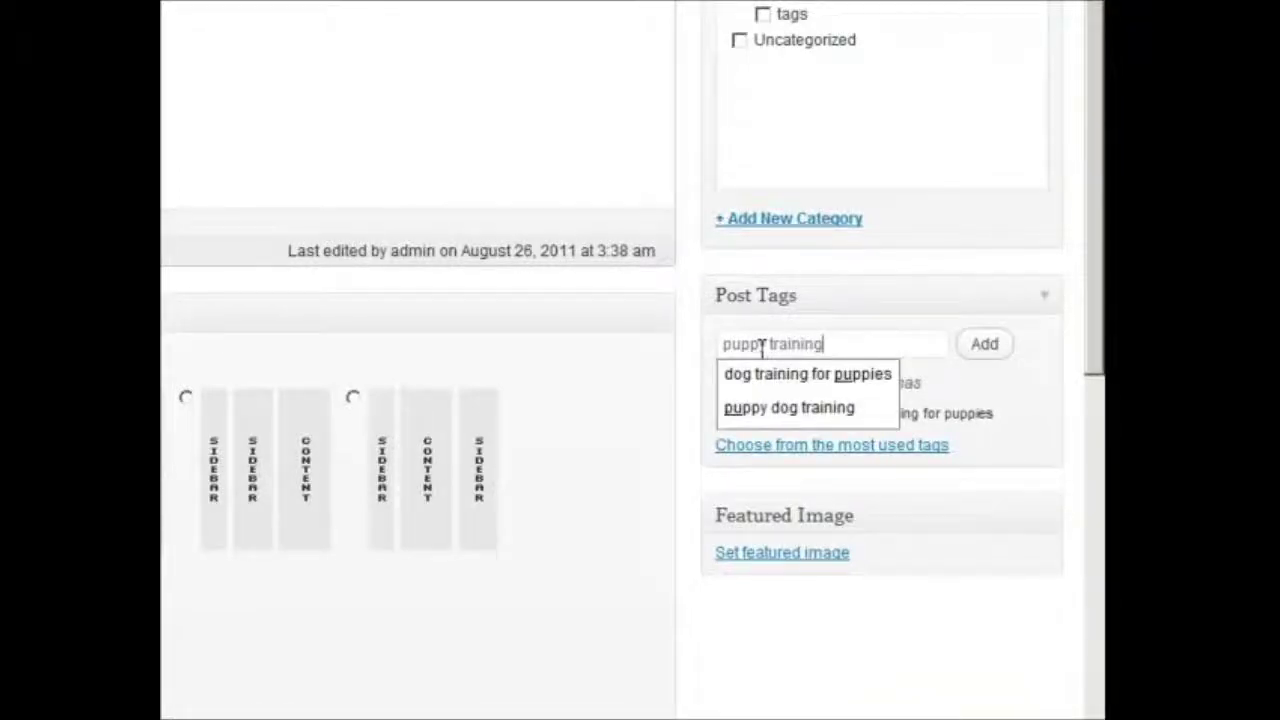
pyautogui.click(985, 350)
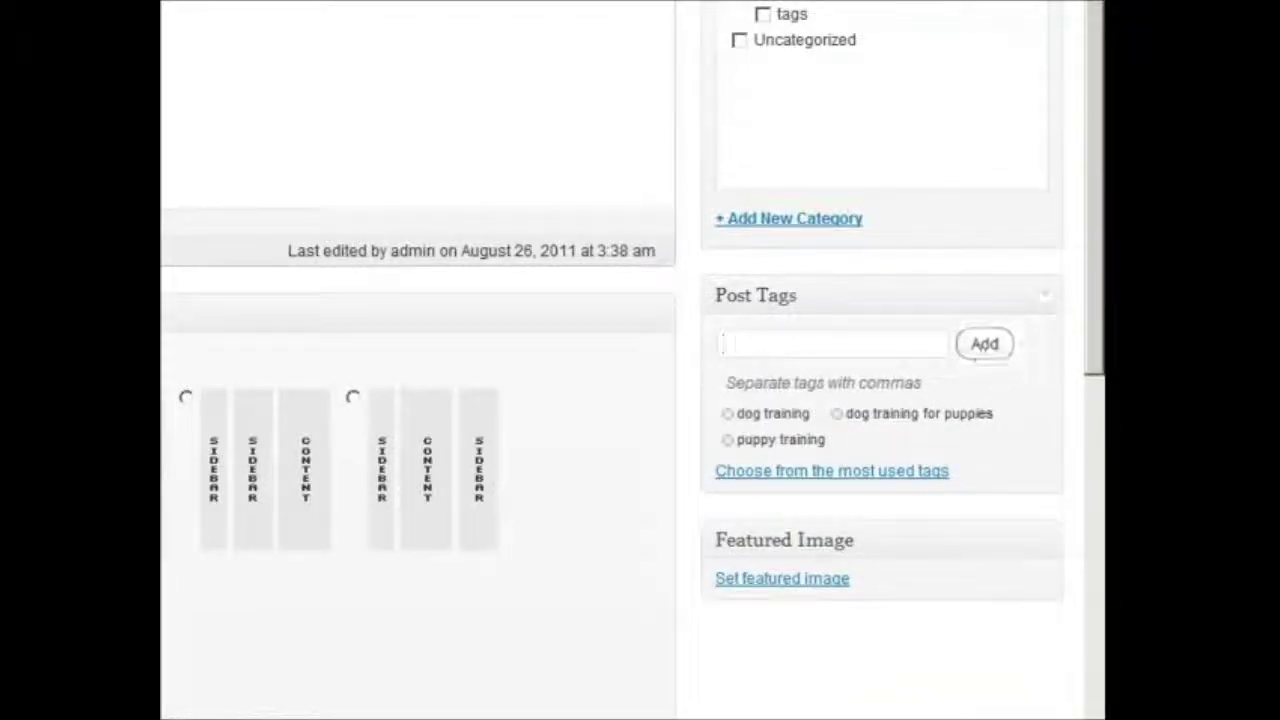
# Update the post and return to the All Posts list
pyautogui.scroll(3, 1012, 348)
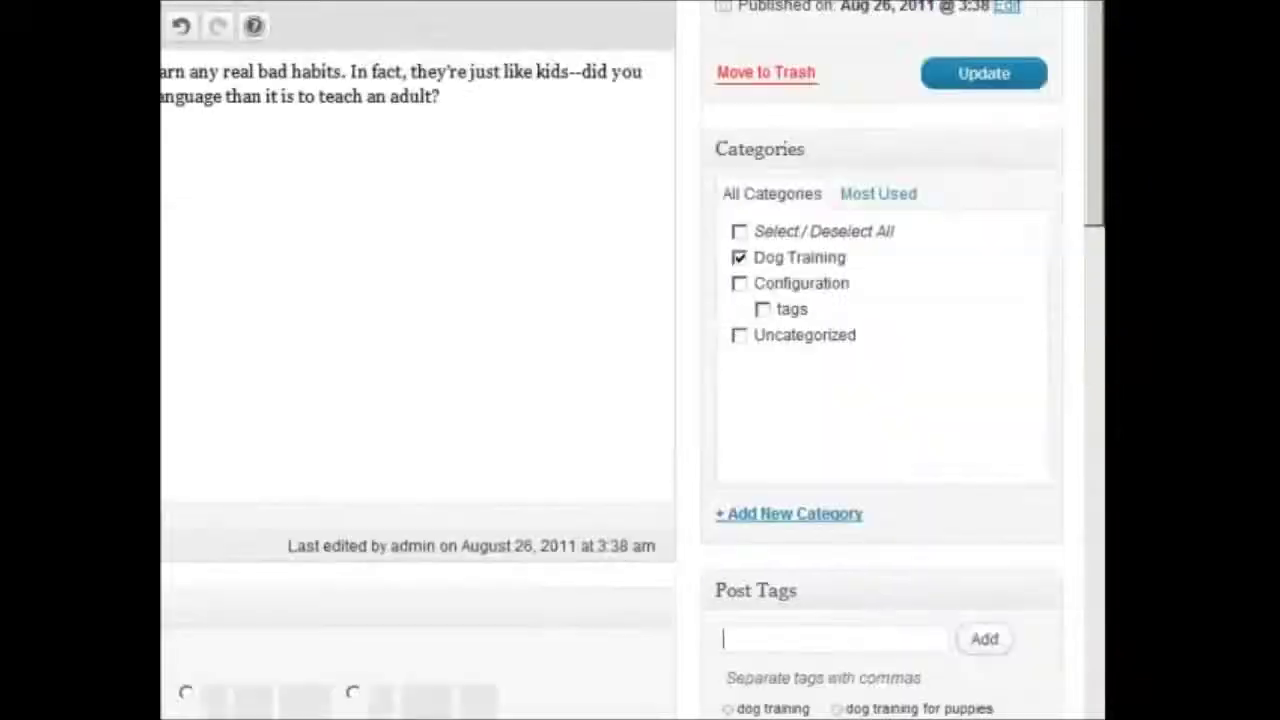
pyautogui.click(980, 80)
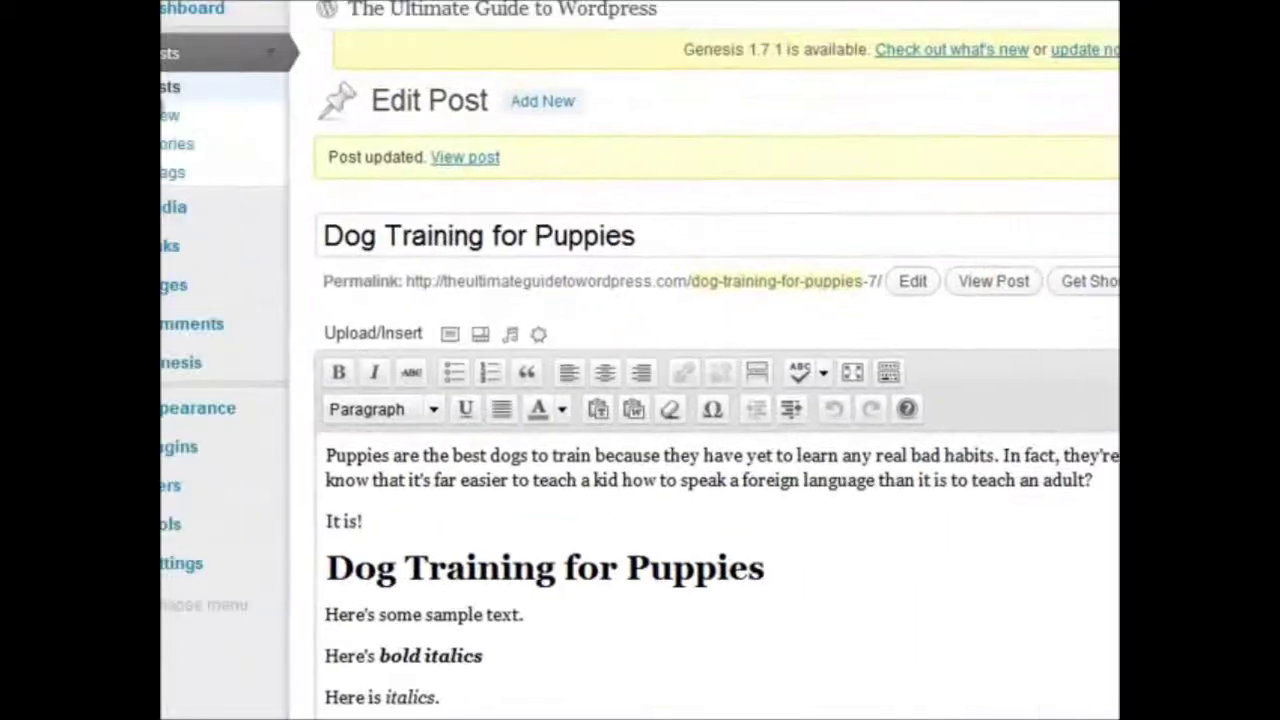
pyautogui.click(225, 127)
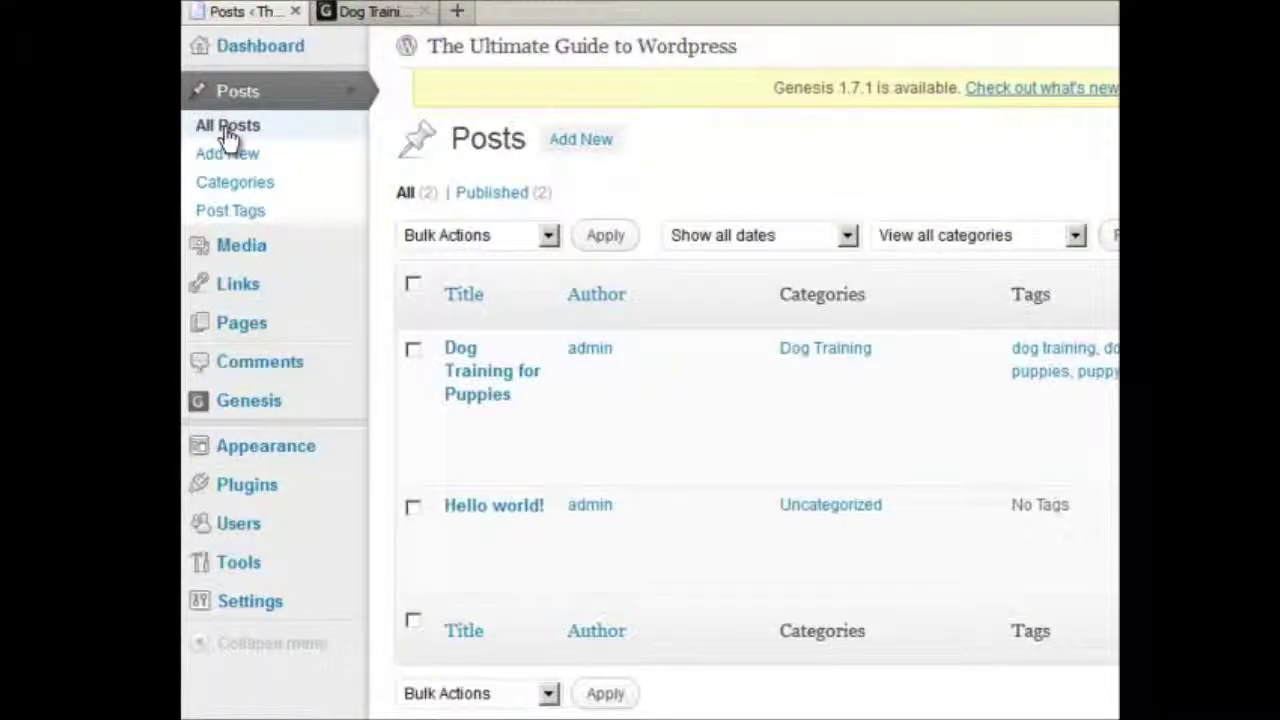
# Quick Edit Dog Training for Puppies, keeping its status as Published
pyautogui.moveTo(483, 405)
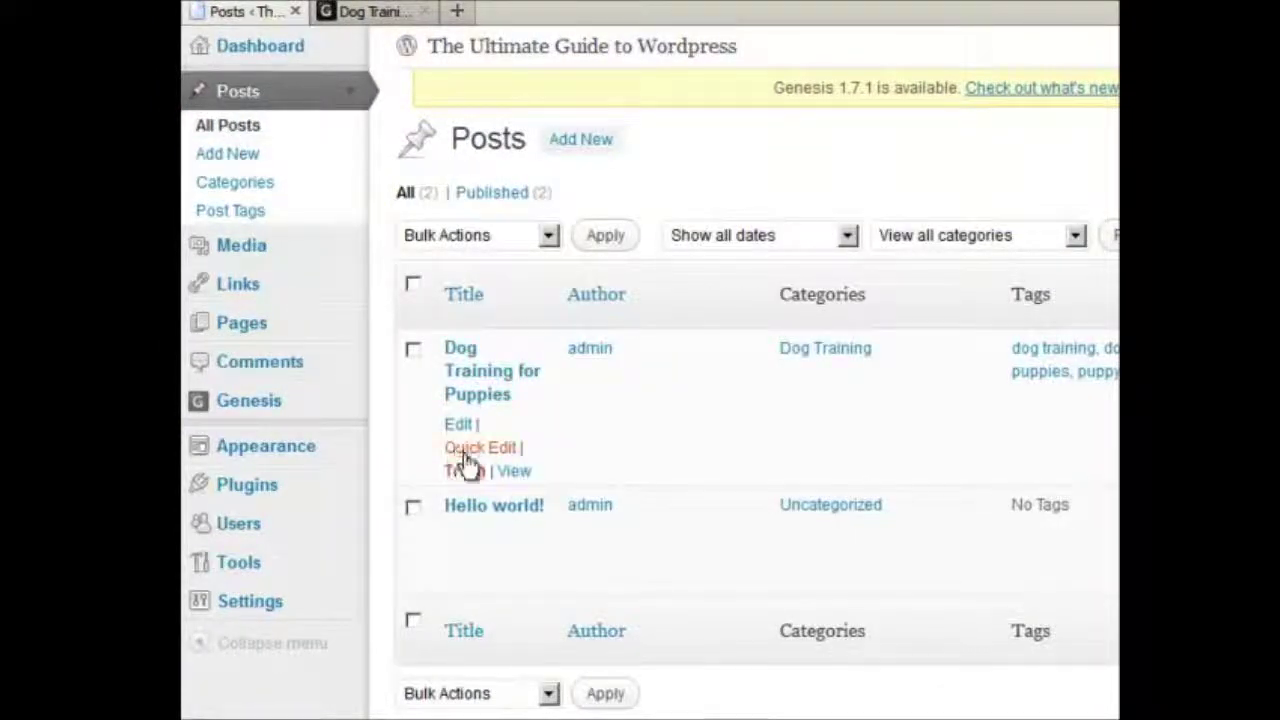
pyautogui.click(472, 449)
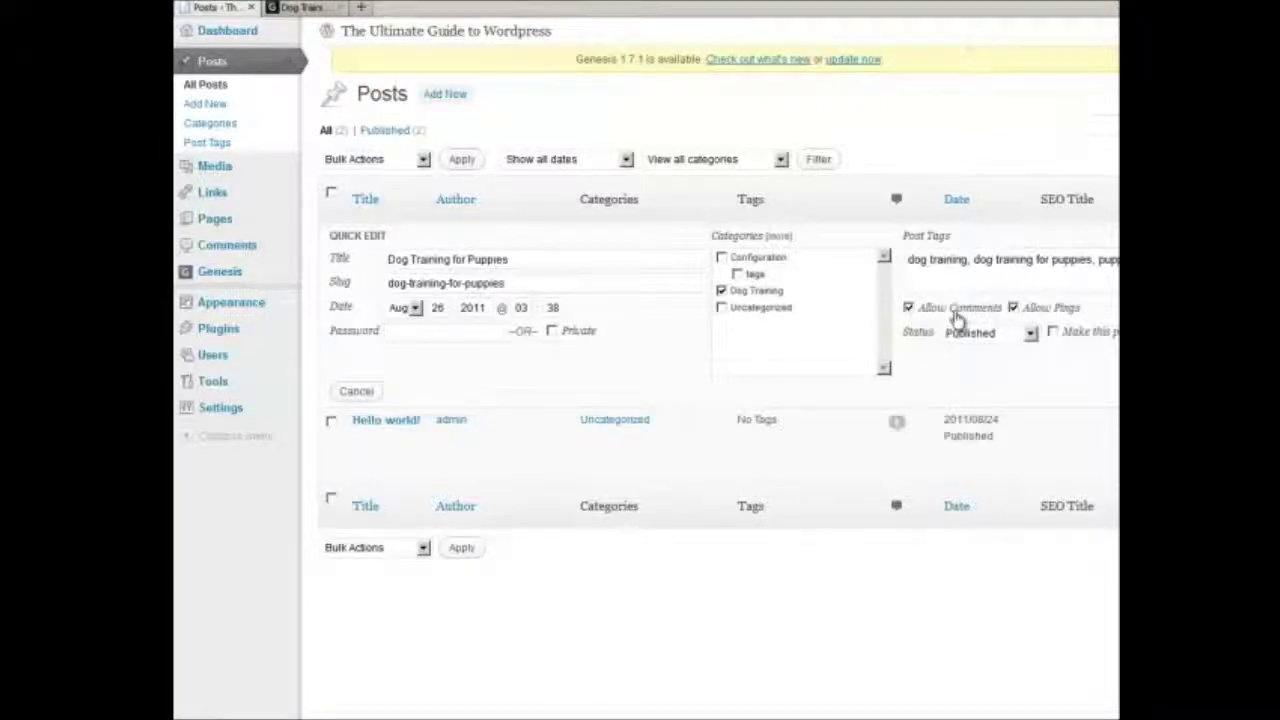
pyautogui.click(1031, 333)
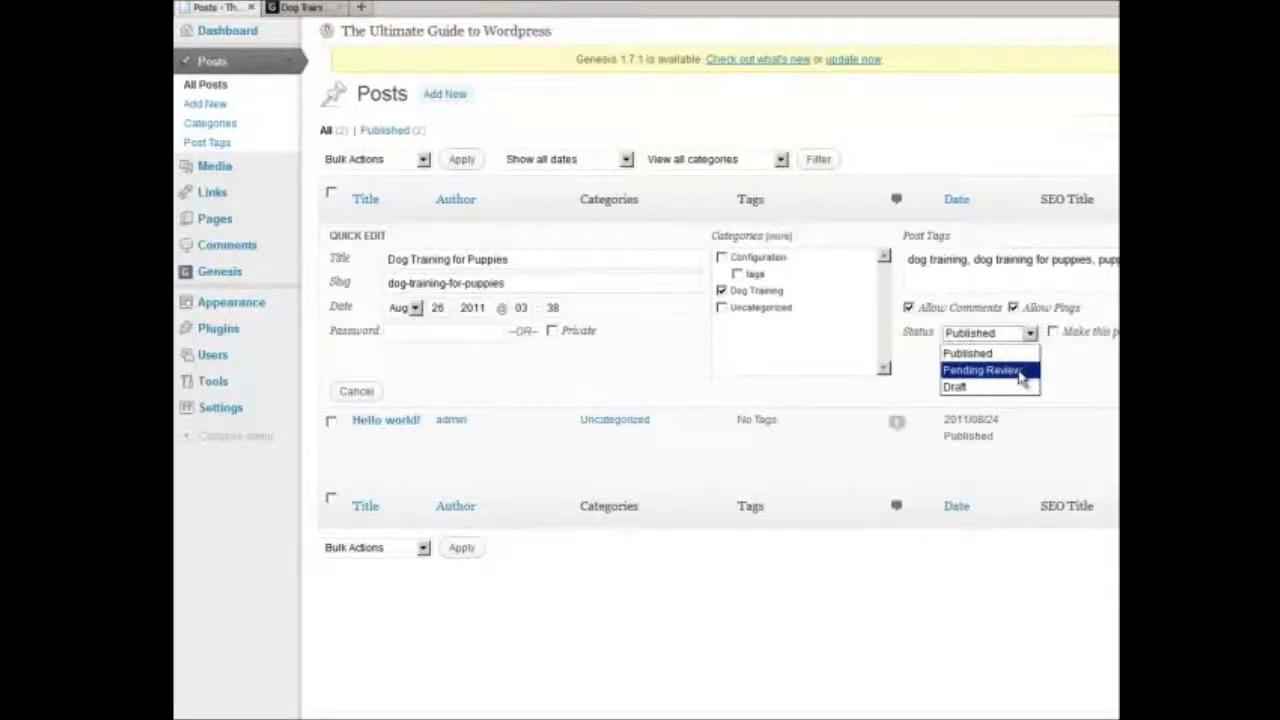
pyautogui.click(1092, 362)
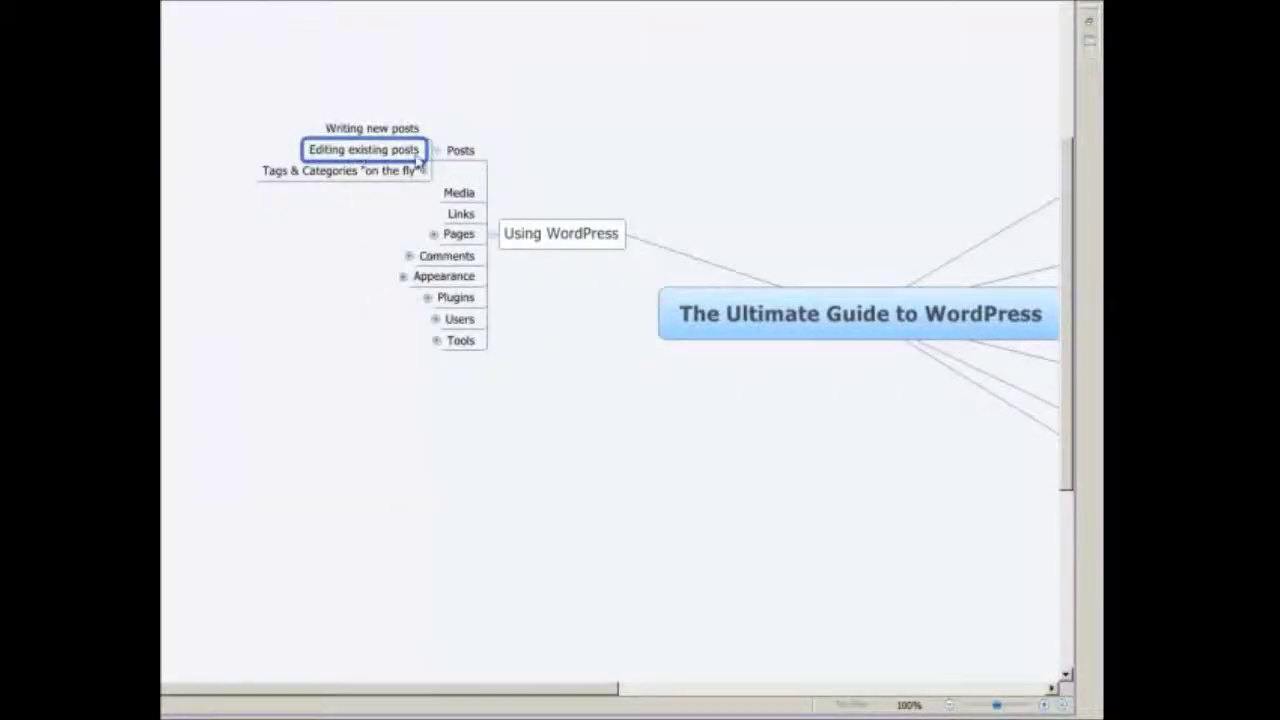
# Select the 'Tags & Categories "on the fly"' node under Posts in the mind map
pyautogui.click(322, 177)
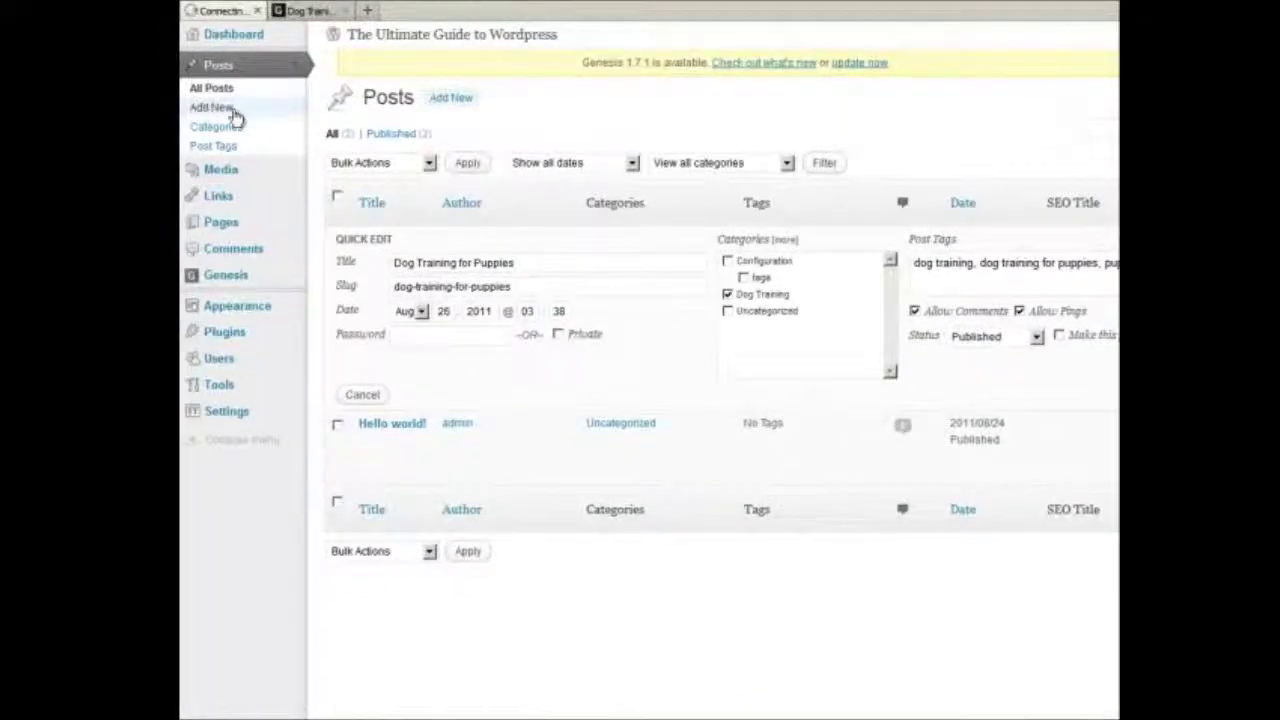
# Add a new post titled 'How to Install a WordPress Plugin' and begin its body with 'type some stuff here.'
pyautogui.click(229, 110)
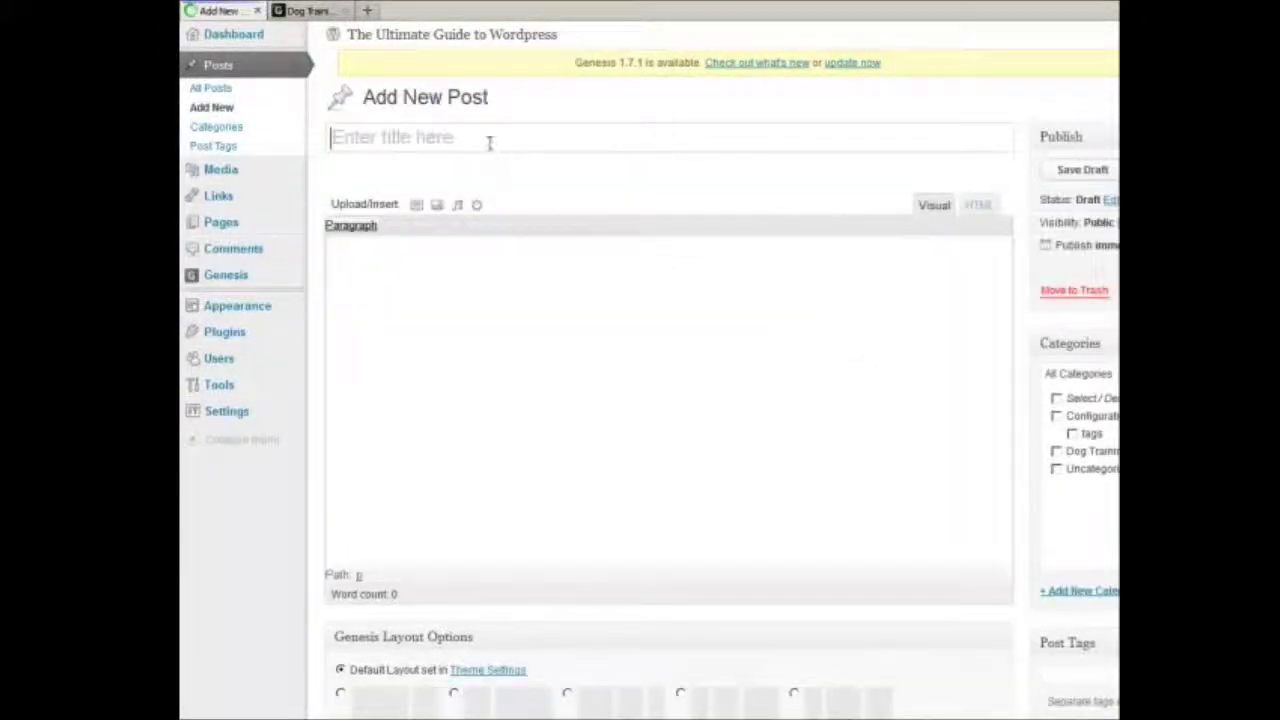
pyautogui.click(488, 143)
pyautogui.write('How ')
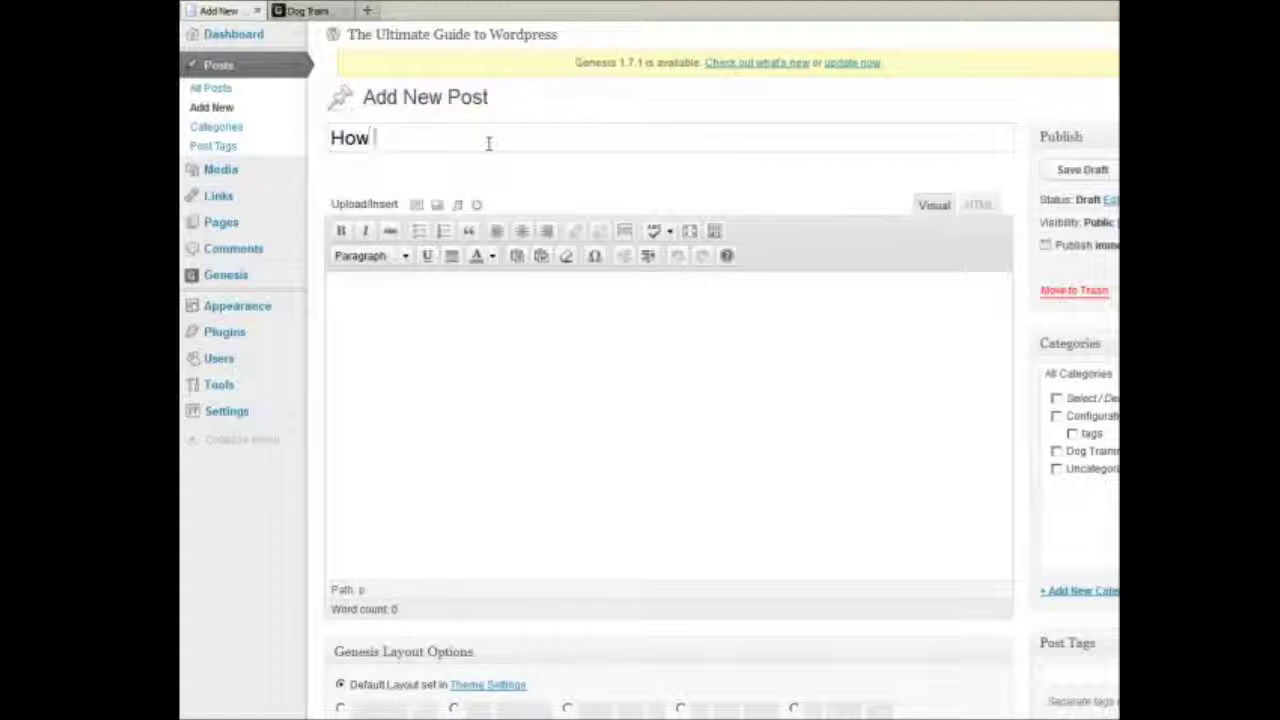
pyautogui.write('to Install a ')
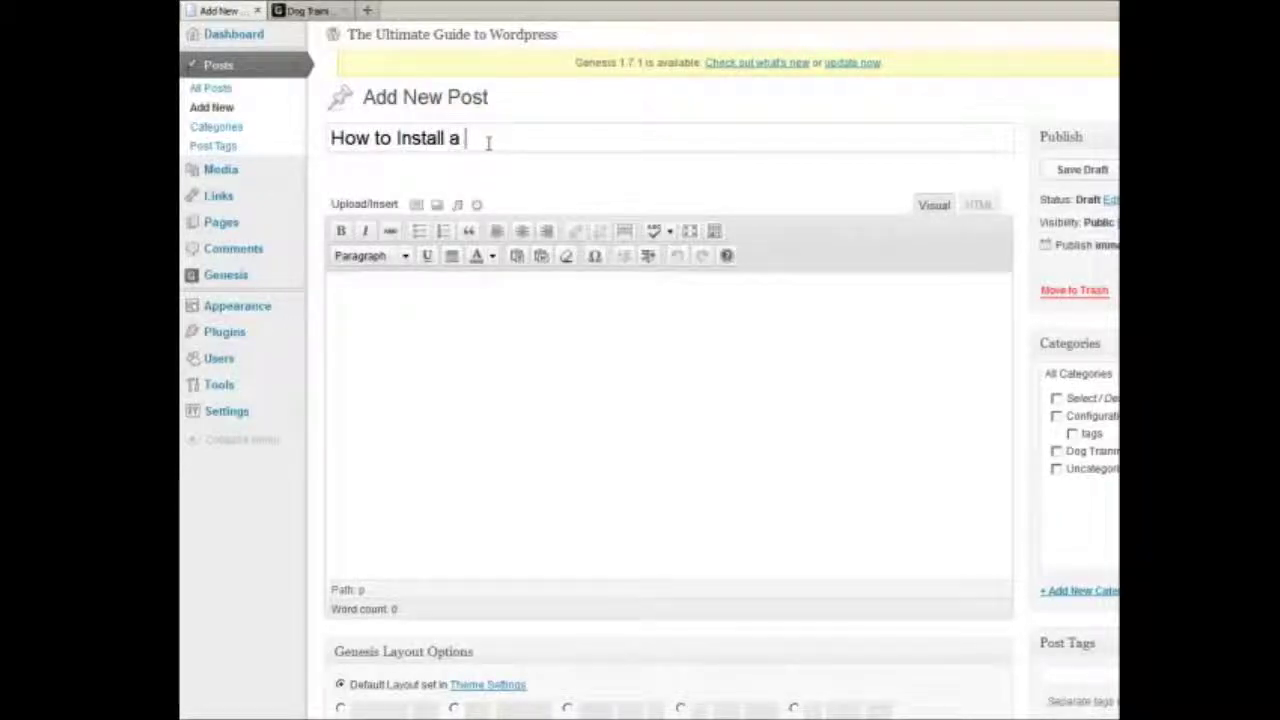
pyautogui.write('Word')
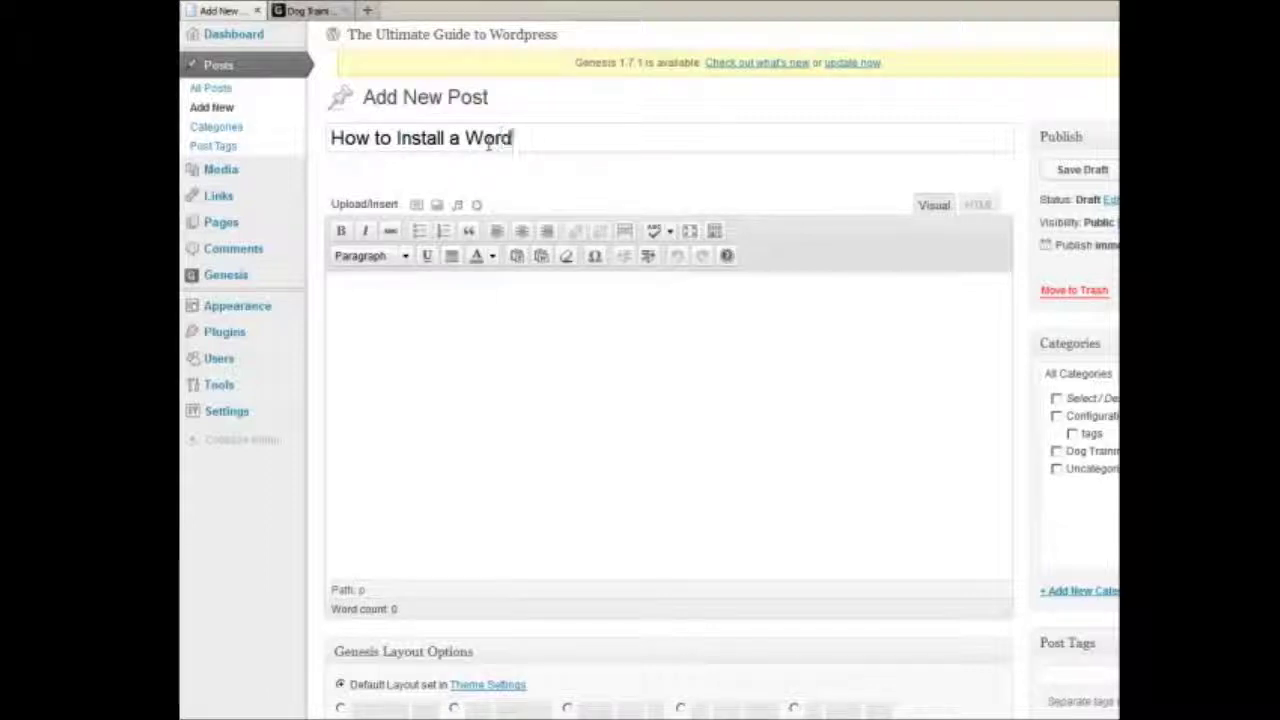
pyautogui.write('Press Plugi')
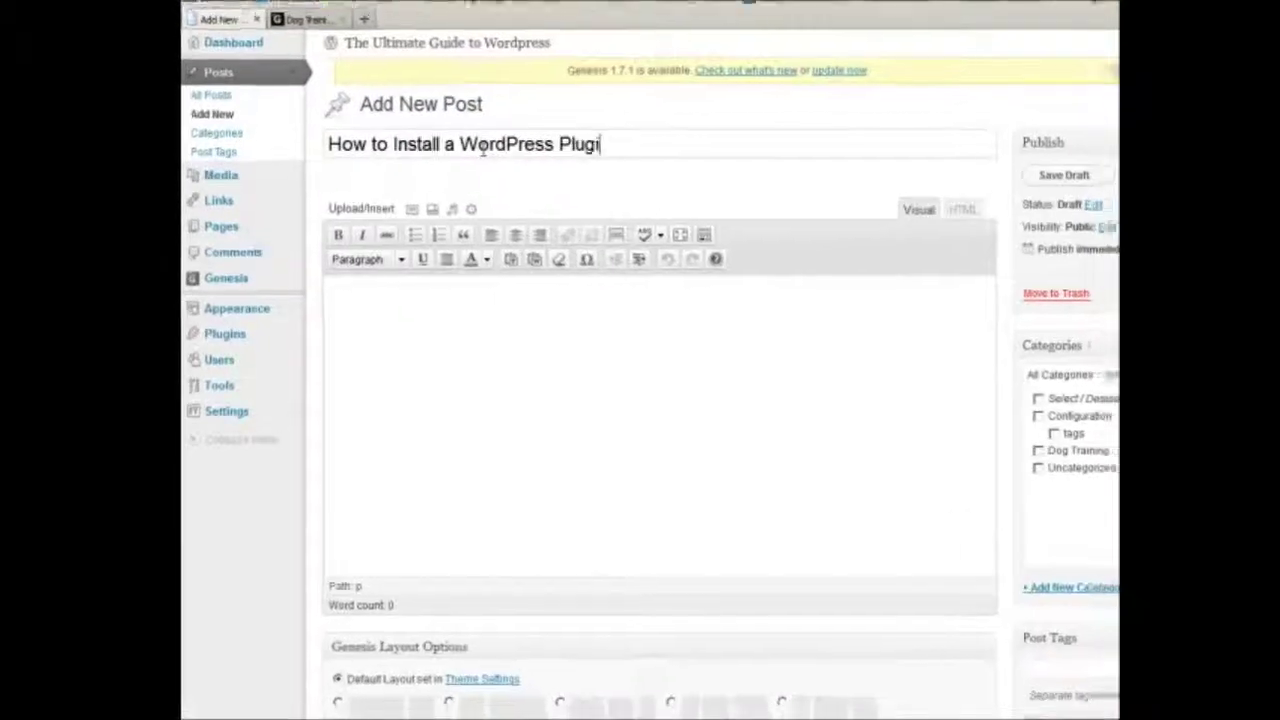
pyautogui.write('n')
pyautogui.click(459, 487)
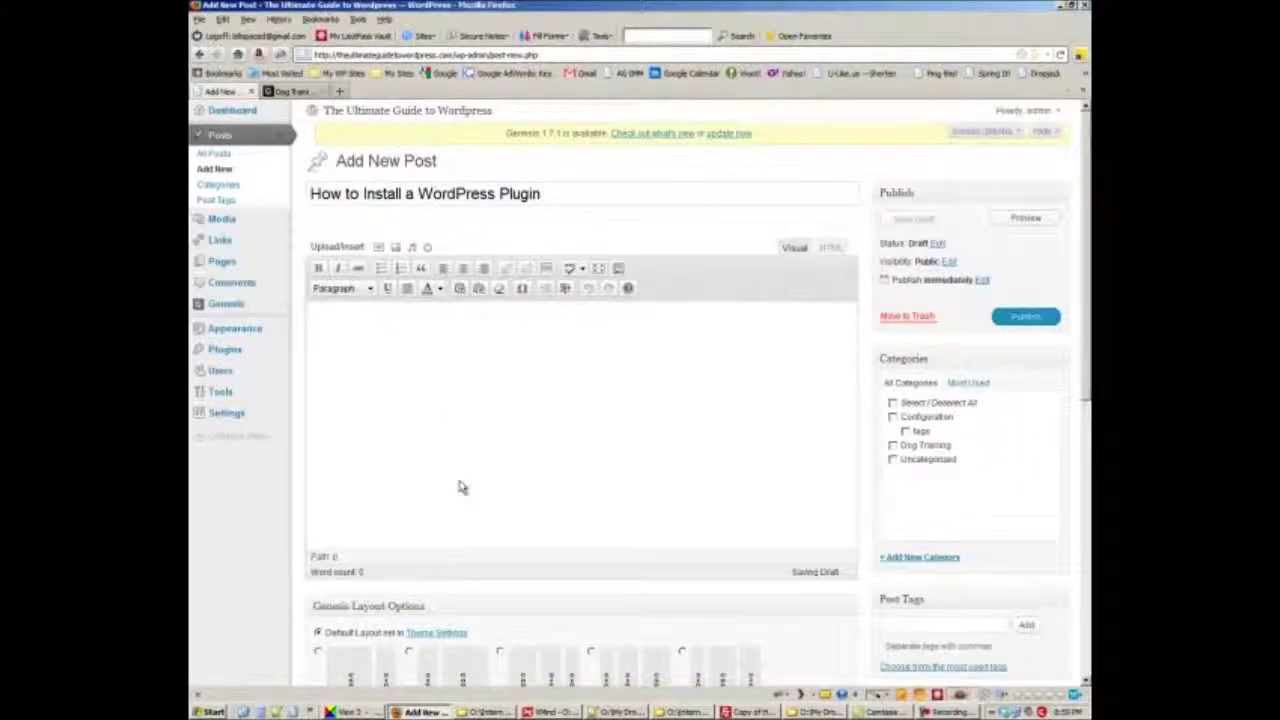
pyautogui.write('type')
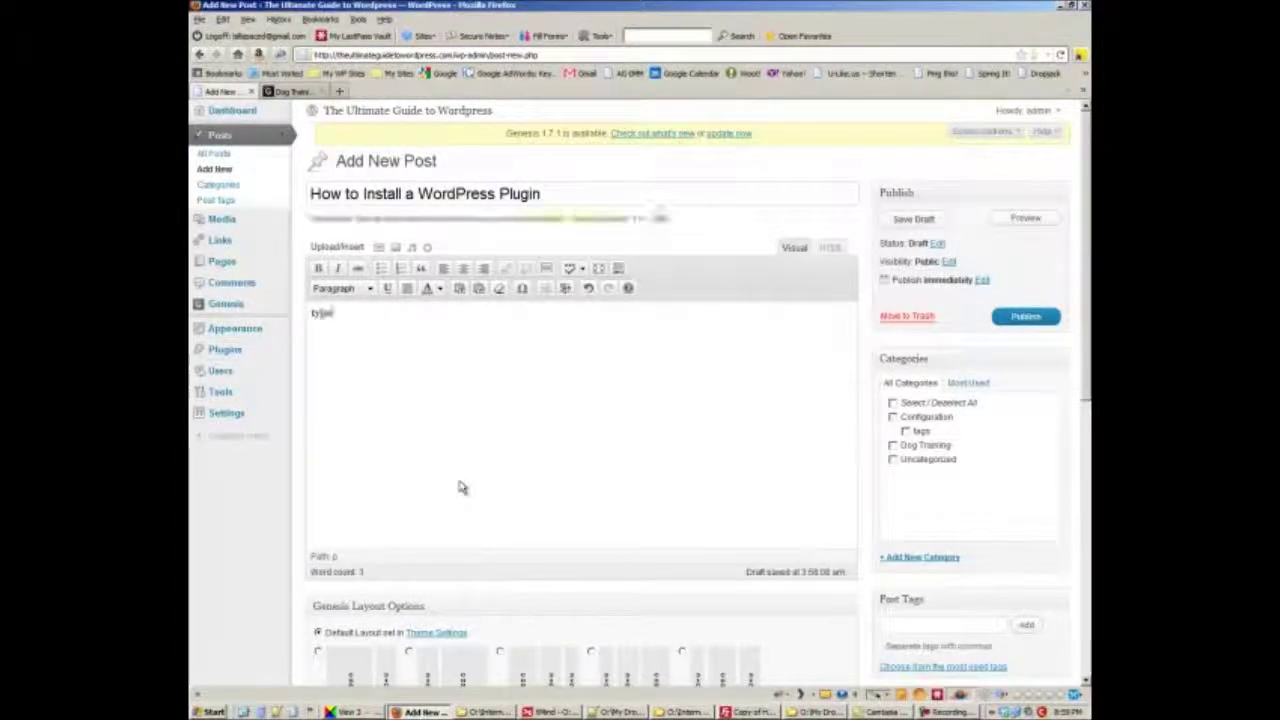
pyautogui.write(' some stuff here.')
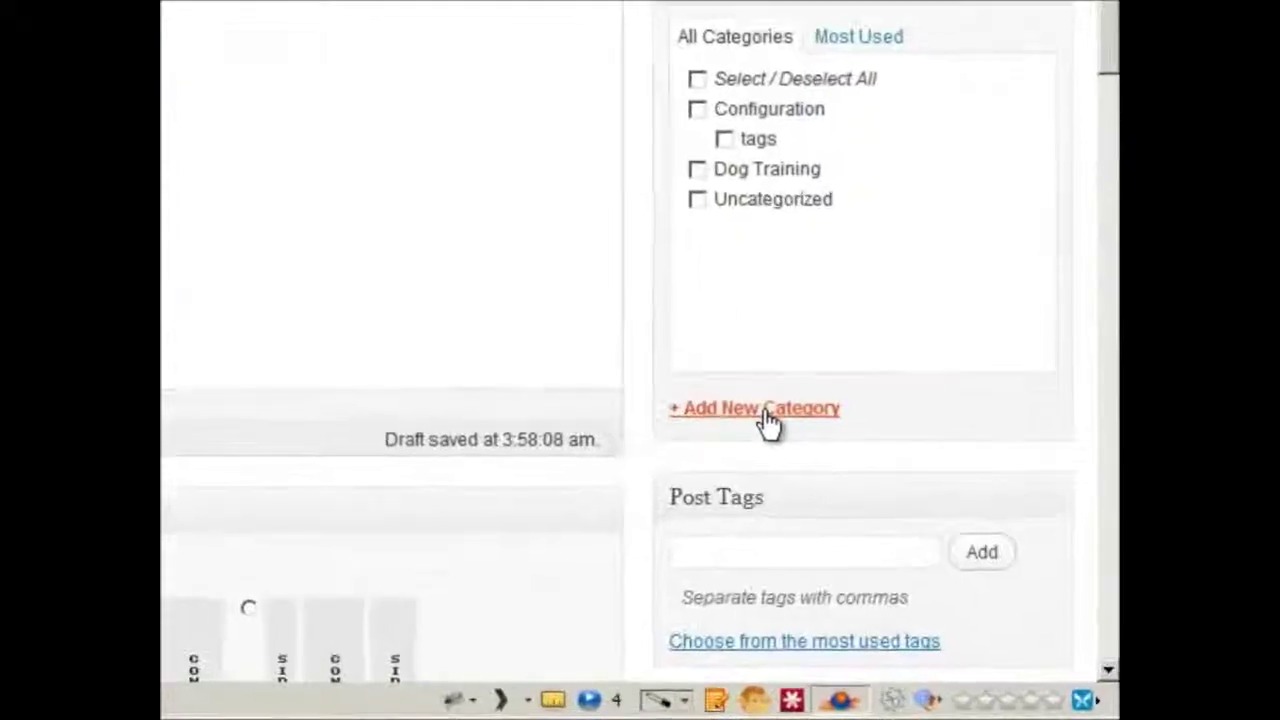
# Create a new Plugin category for the post
pyautogui.click(924, 563)
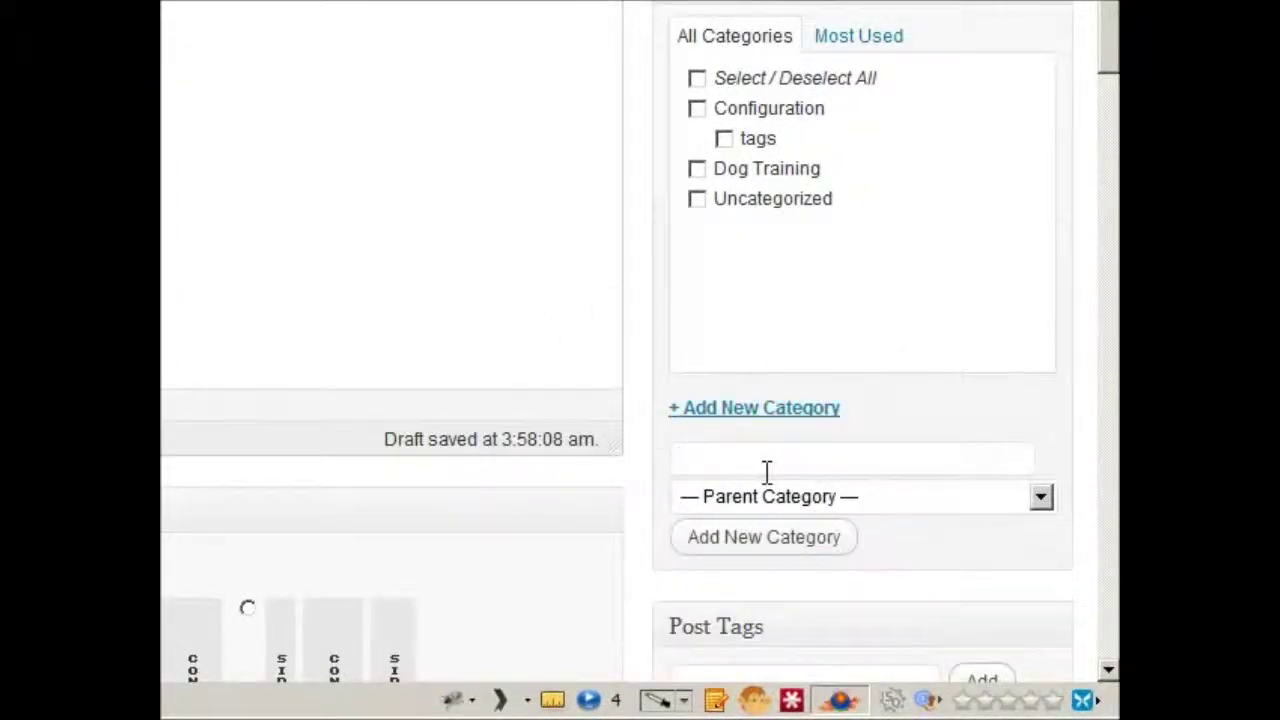
pyautogui.write('Plugin')
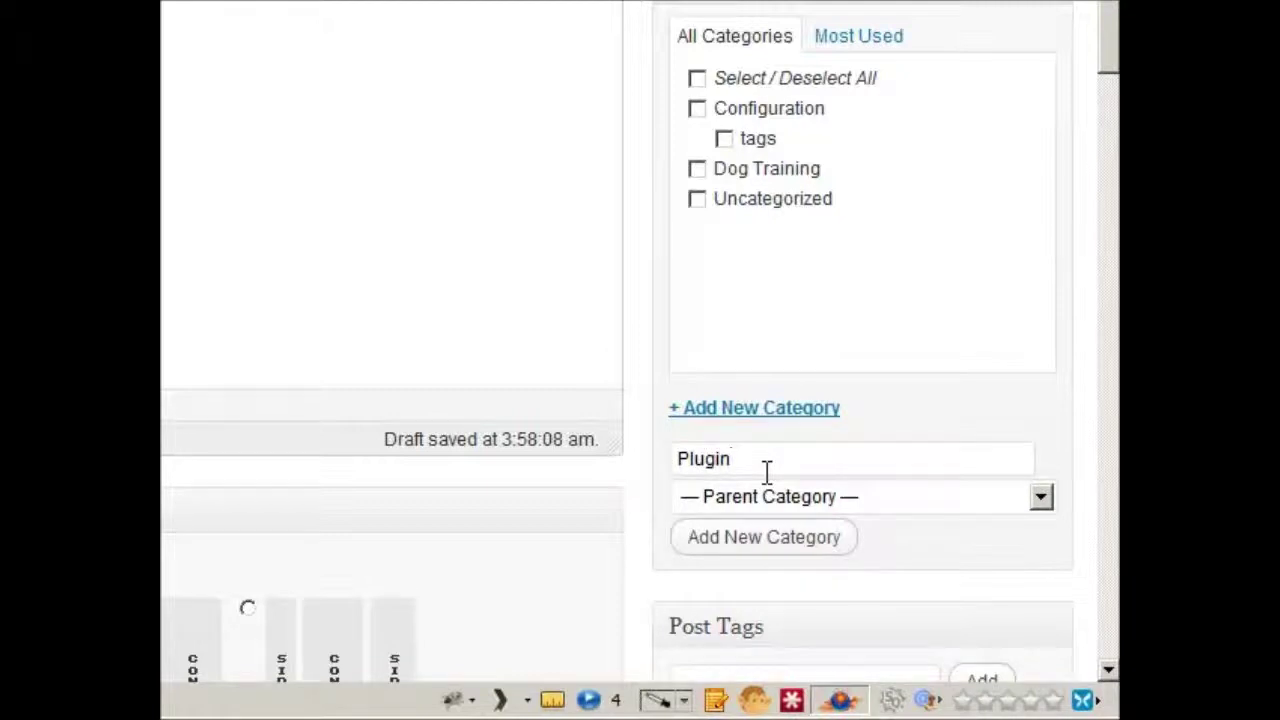
pyautogui.click(780, 549)
# Tag the post with 'plugin' and 'WordPress'
pyautogui.scroll(-5, 789, 548)
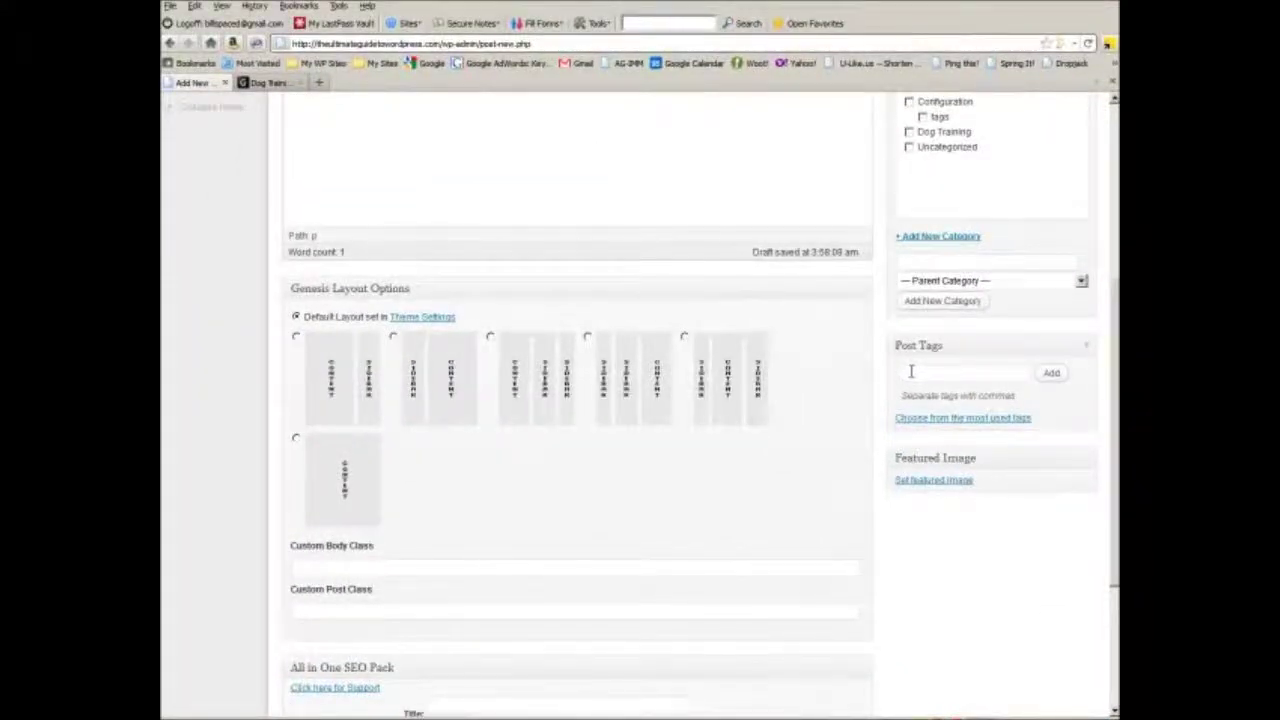
pyautogui.click(911, 372)
pyautogui.write('plugin, WordPress')
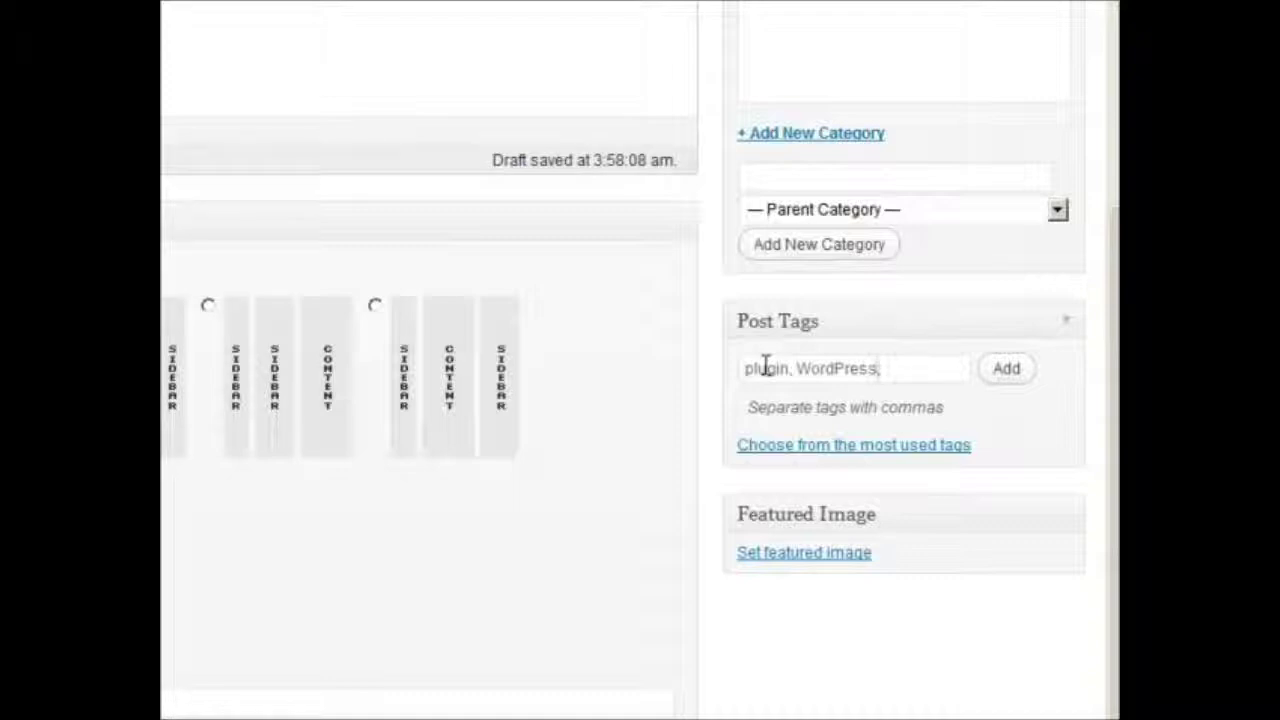
pyautogui.click(997, 372)
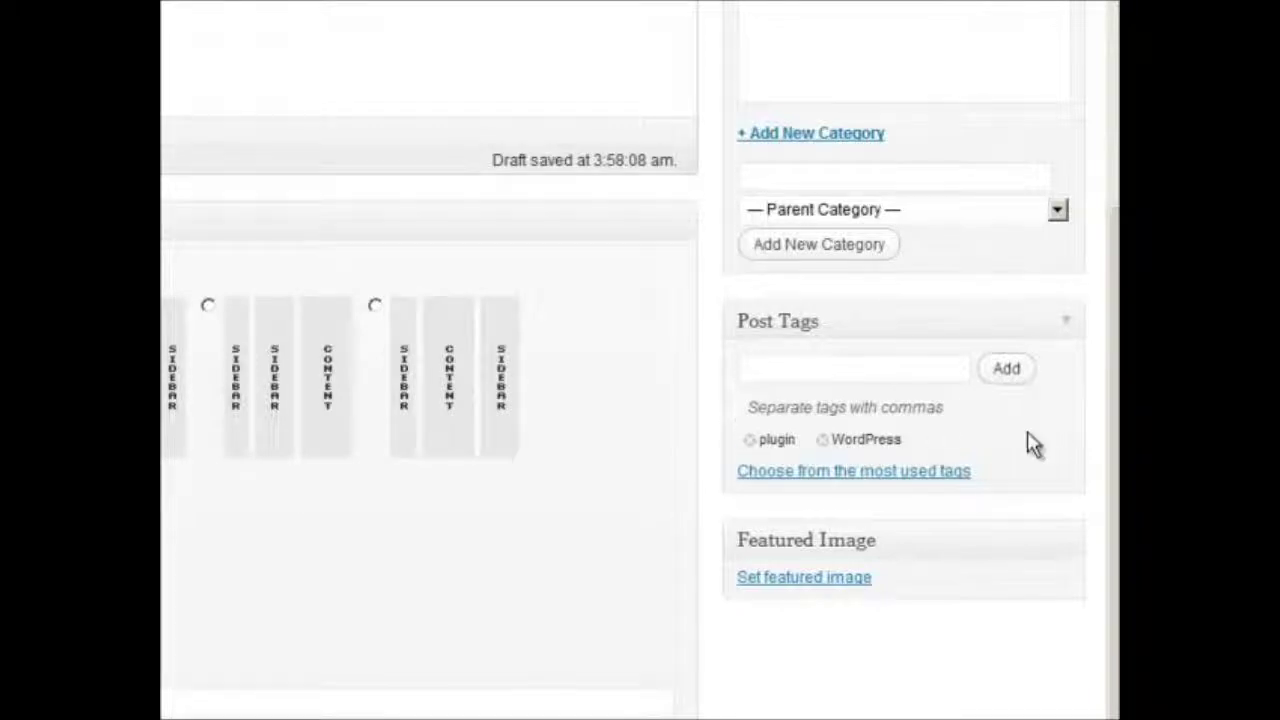
# Publish the 'How to Install a WordPress Plugin' post from the Publish box
pyautogui.press('Down')
pyautogui.scroll(5, 900, 400)
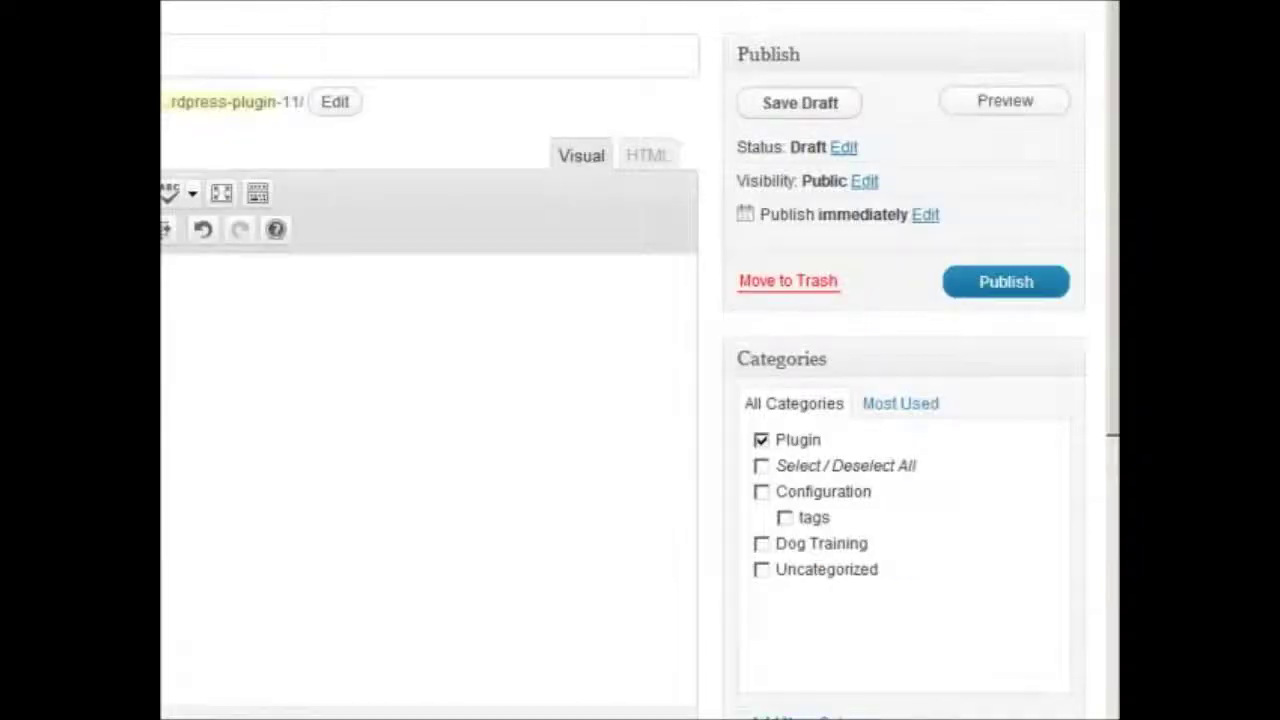
pyautogui.click(1007, 285)
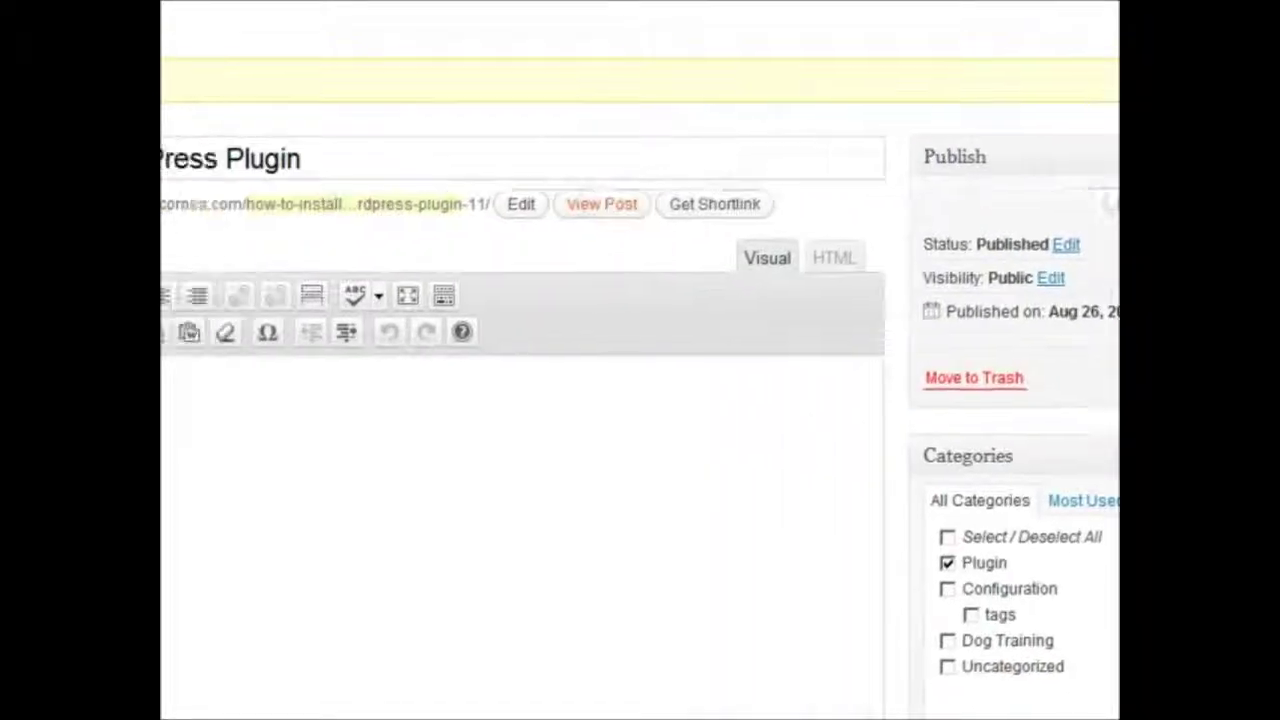
# View the published post on the live site
pyautogui.click(398, 188)
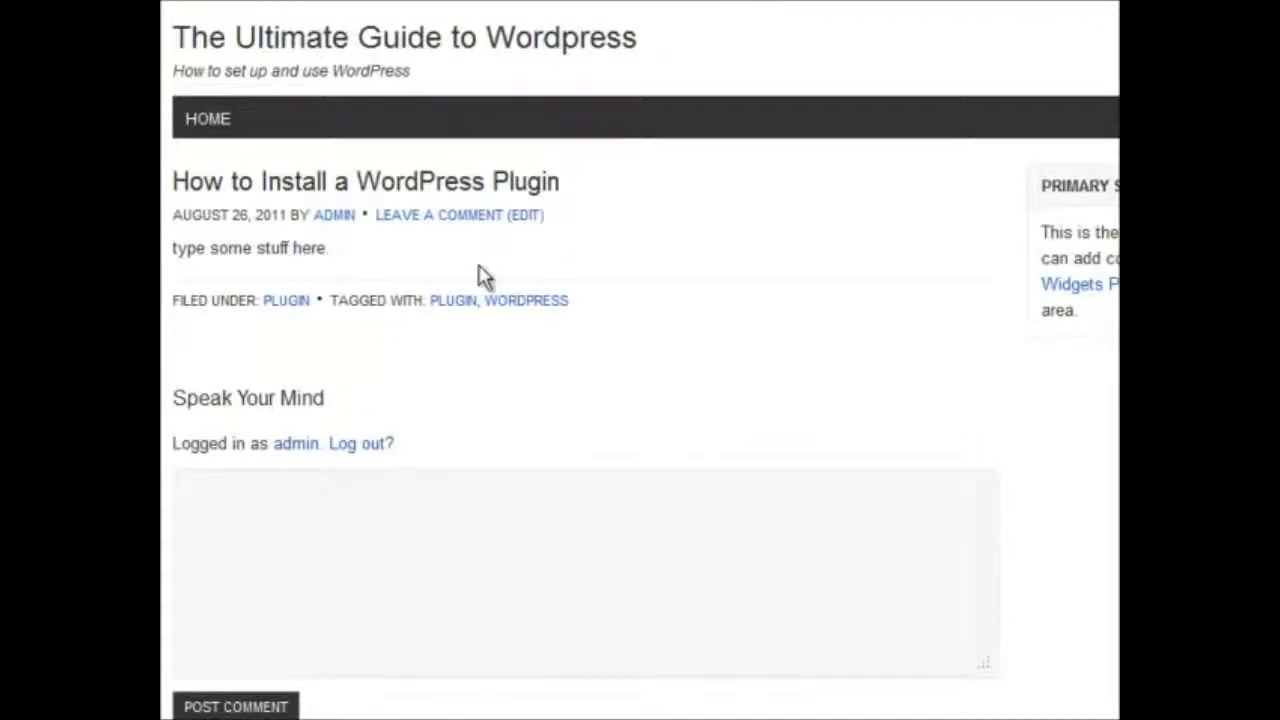